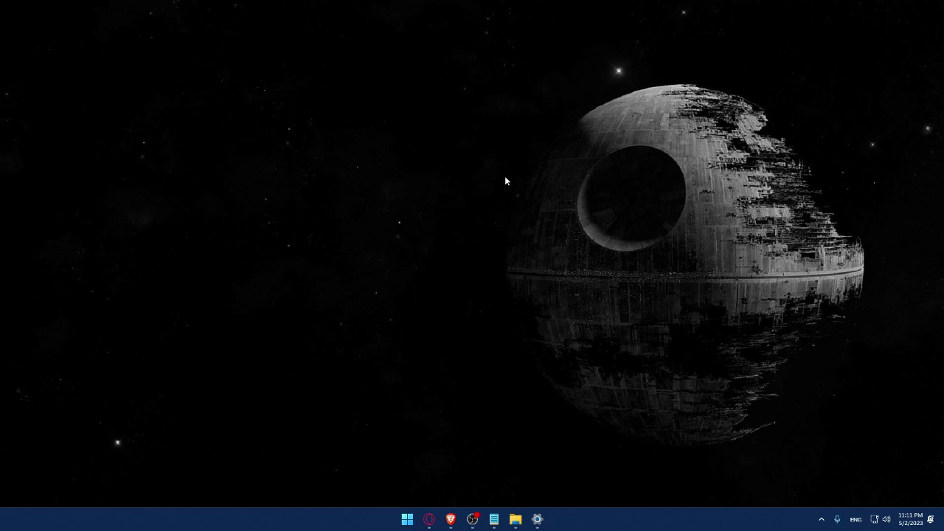
# Load wix.com in the Brave browser and turn off the screen magnifier
pyautogui.click(450, 519)
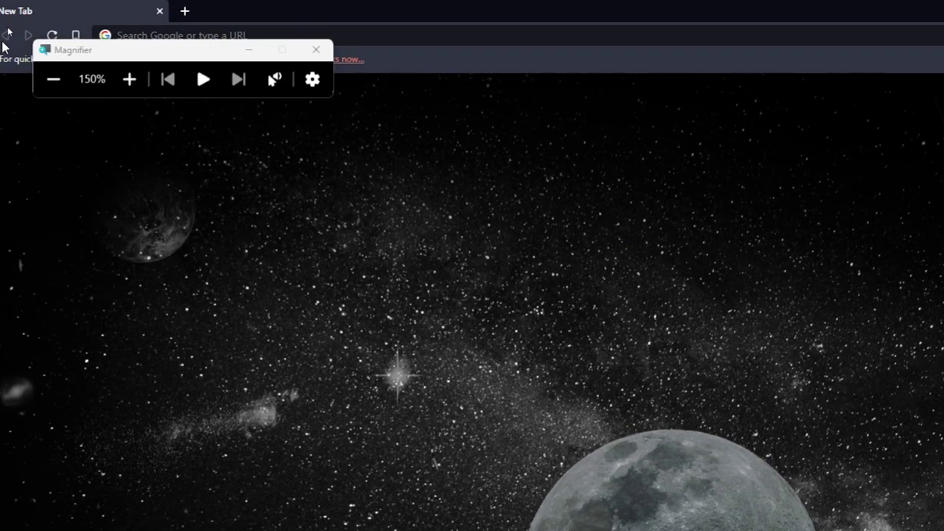
pyautogui.moveTo(181, 52); pyautogui.dragTo(123, 293)
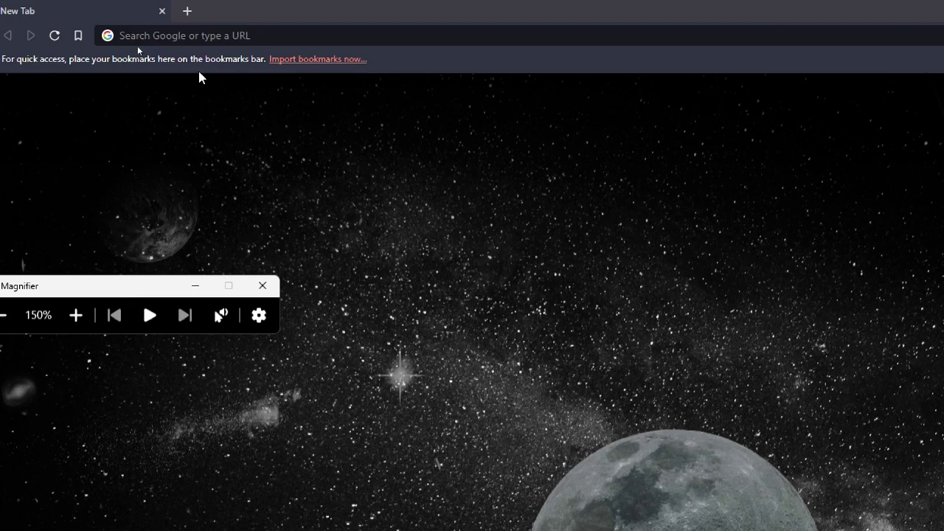
pyautogui.click(194, 37)
pyautogui.write('wix')
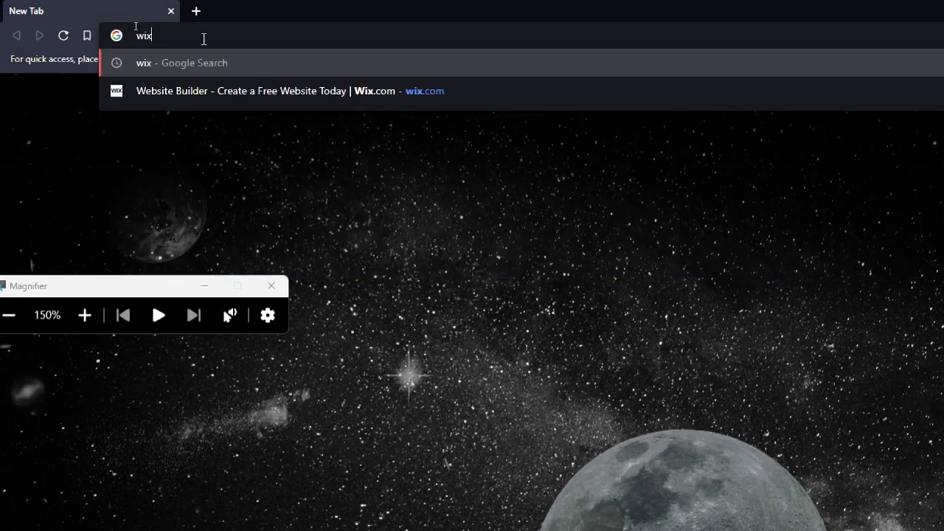
pyautogui.write('.com')
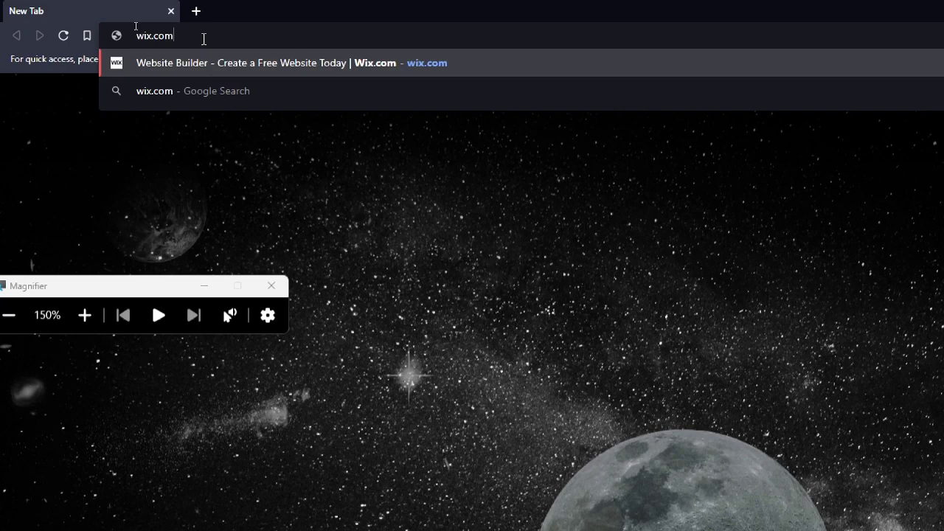
pyautogui.press('Return')
pyautogui.press('super+minus')
pyautogui.click(181, 190)
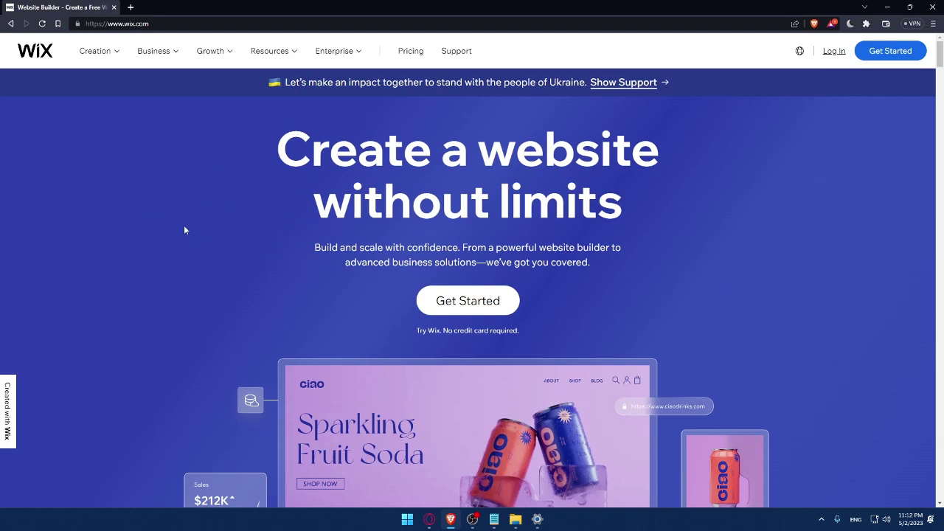
# Go to the Wix Log In page, leaving the email field empty
pyautogui.click(834, 51)
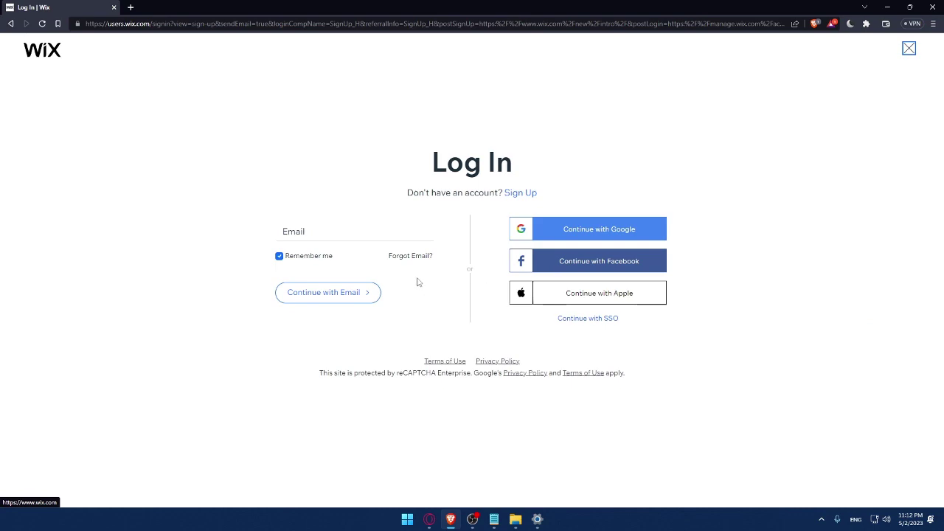
pyautogui.click(312, 231)
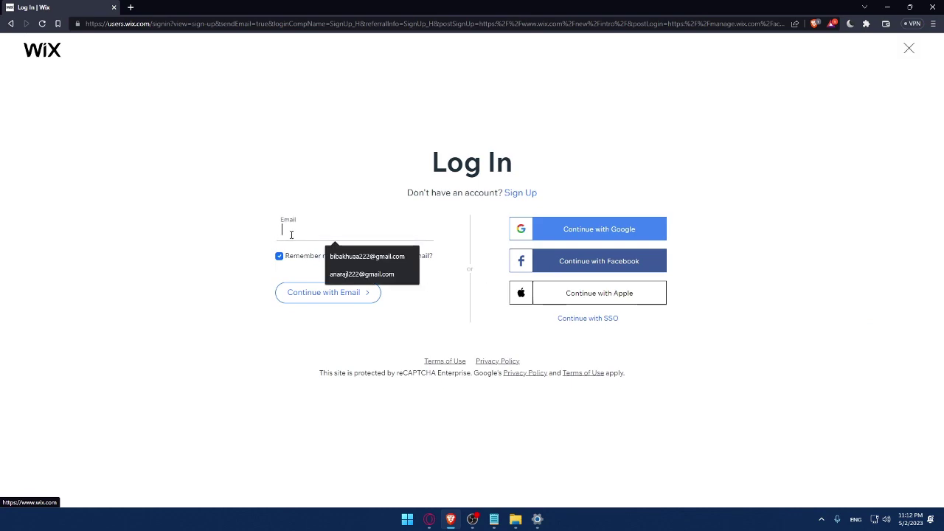
pyautogui.click(226, 213)
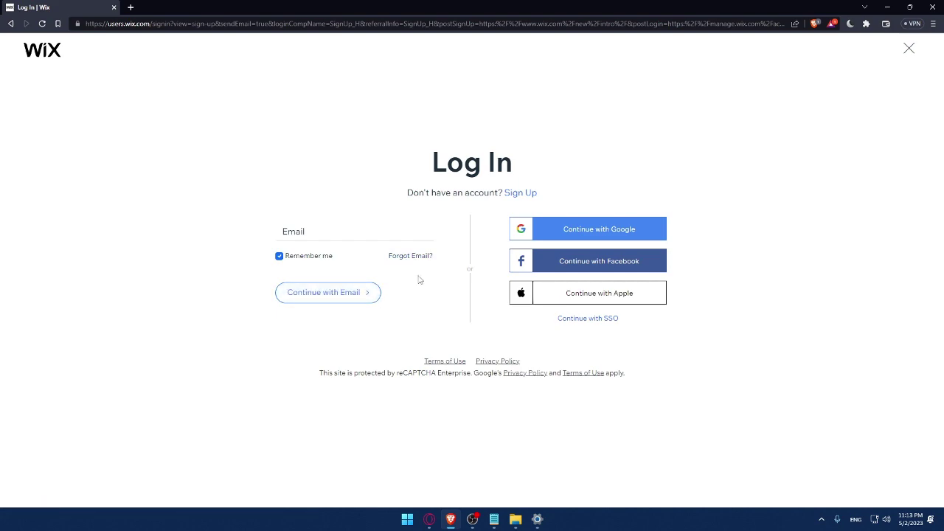
pyautogui.rightClick(453, 360)
pyautogui.click(486, 367)
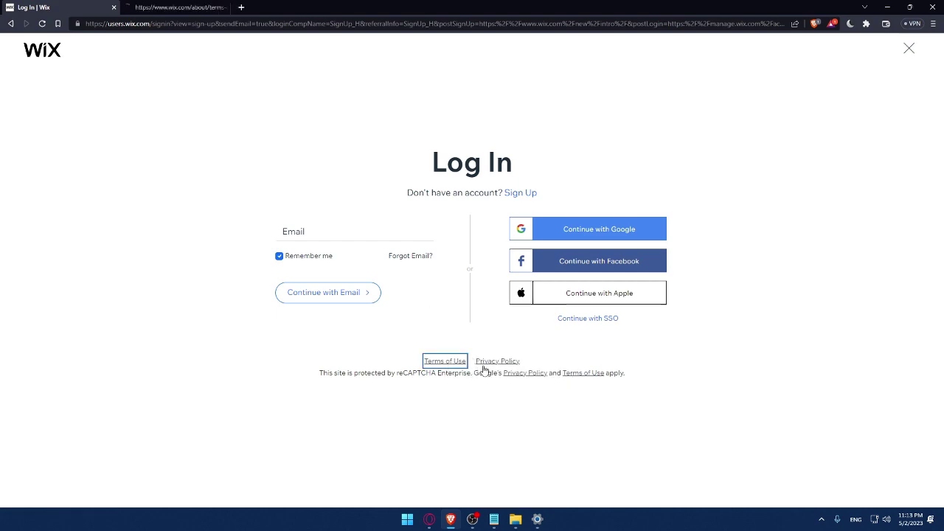
pyautogui.rightClick(496, 361)
pyautogui.click(513, 368)
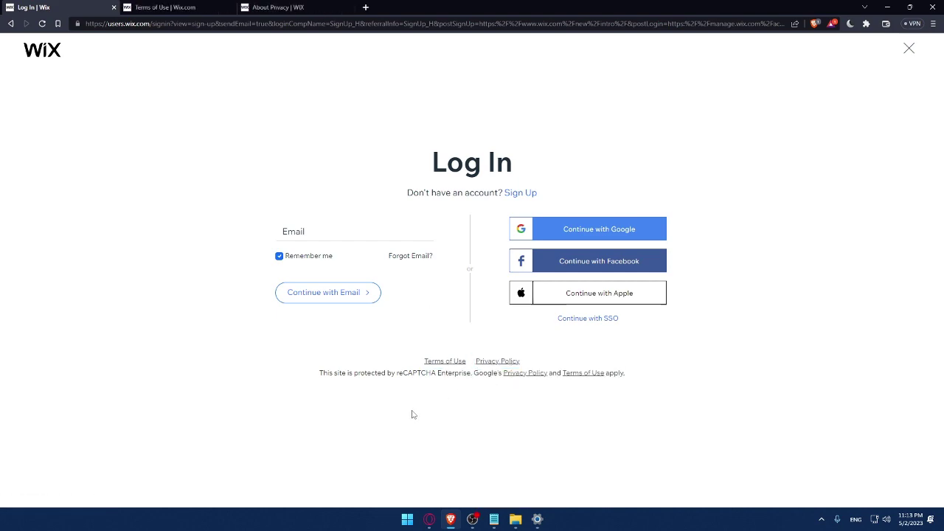
pyautogui.click(171, 7)
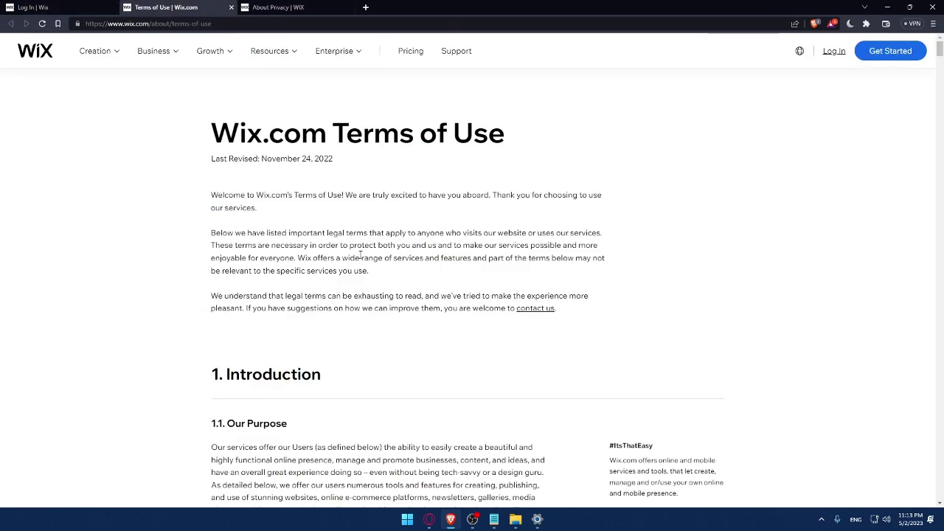
pyautogui.scroll(-20, 361, 255)
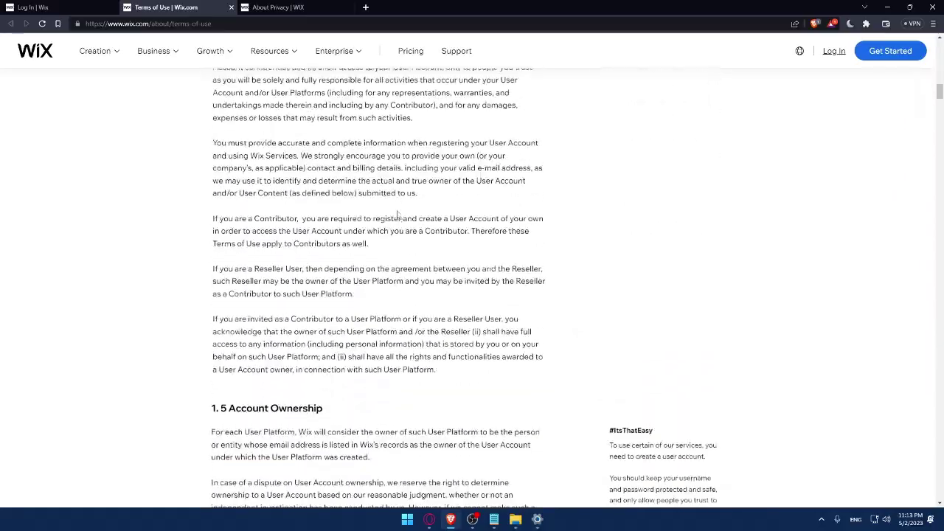
pyautogui.scroll(-20, 398, 218)
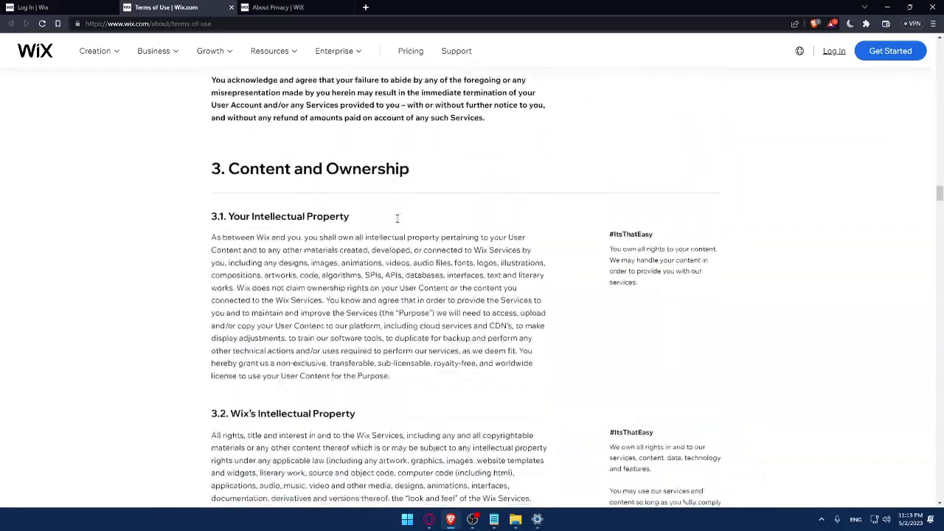
pyautogui.click(231, 6)
pyautogui.scroll(-12, 295, 165)
pyautogui.scroll(-20, 296, 165)
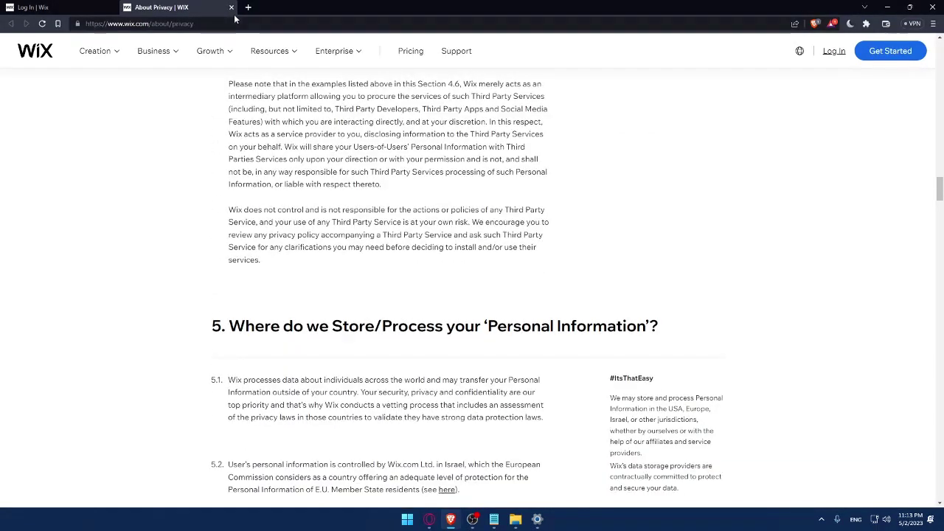
pyautogui.click(231, 7)
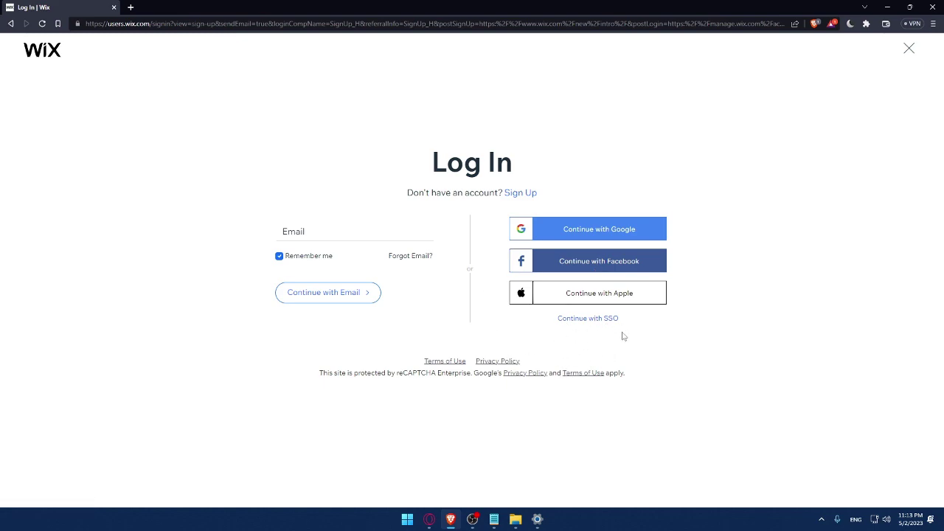
# Switch from Log In to the Wix Sign Up form
pyautogui.click(521, 194)
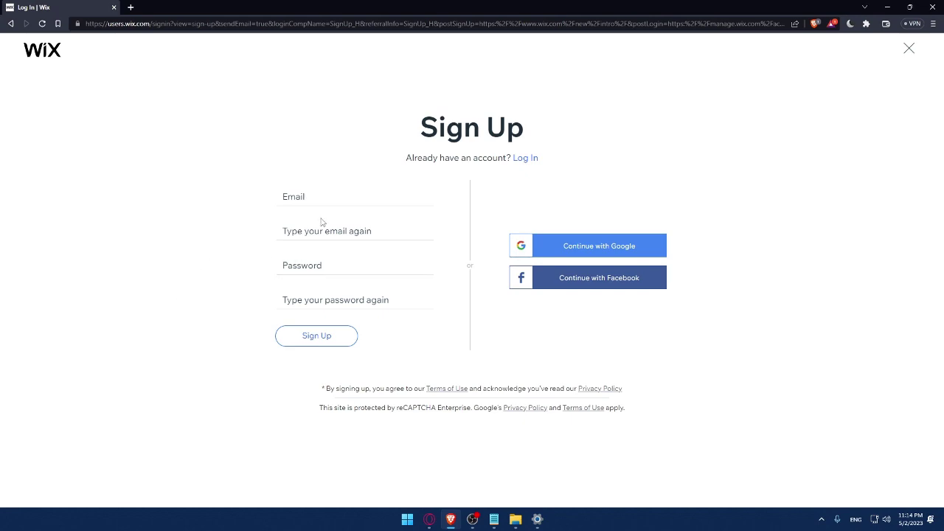
# Enter the account's email address in both email fields
pyautogui.click(320, 200)
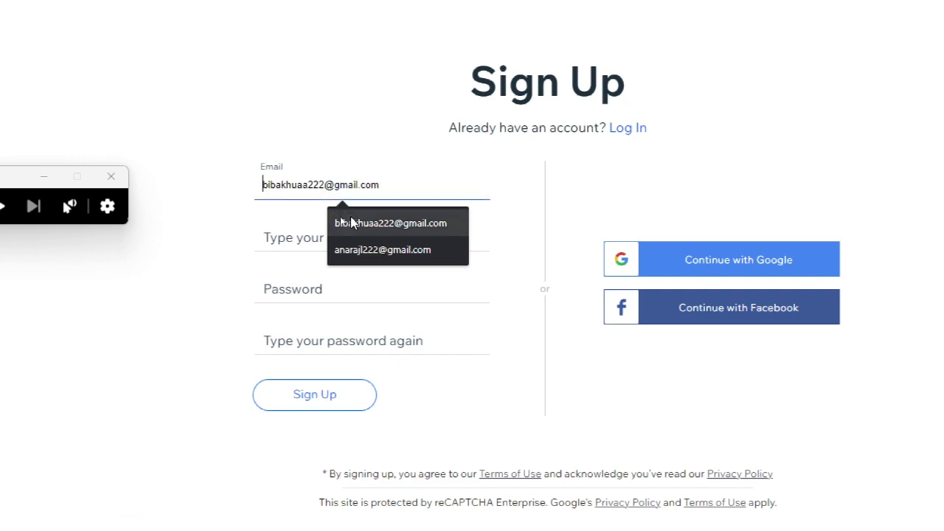
pyautogui.click(350, 219)
pyautogui.click(378, 239)
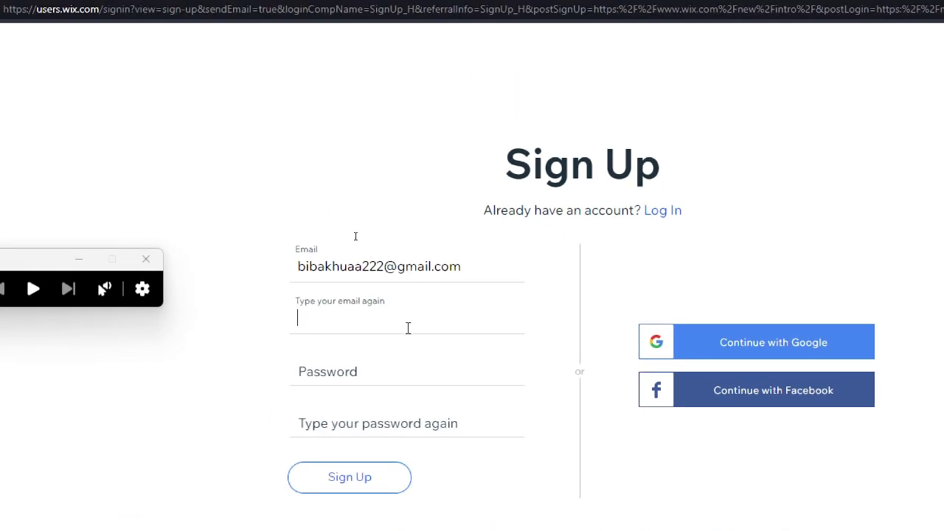
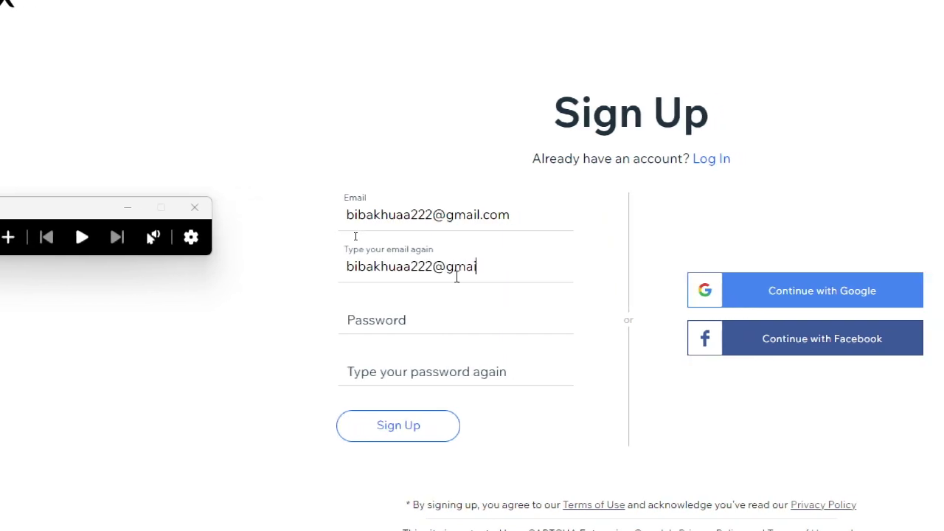
# Enter the account password and confirm it in the repeat field
pyautogui.click(433, 310)
pyautogui.write('••••••••••')
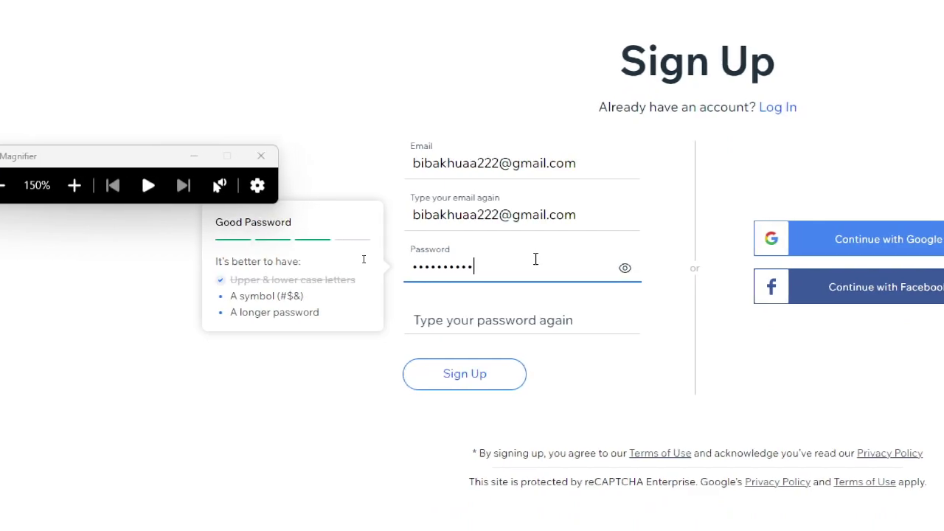
pyautogui.click(501, 316)
pyautogui.write('•••••')
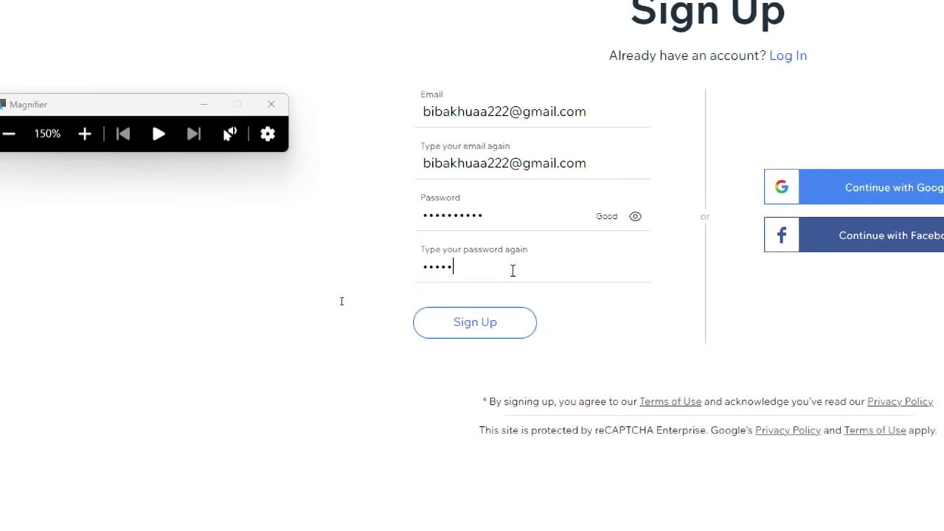
pyautogui.write('•••••')
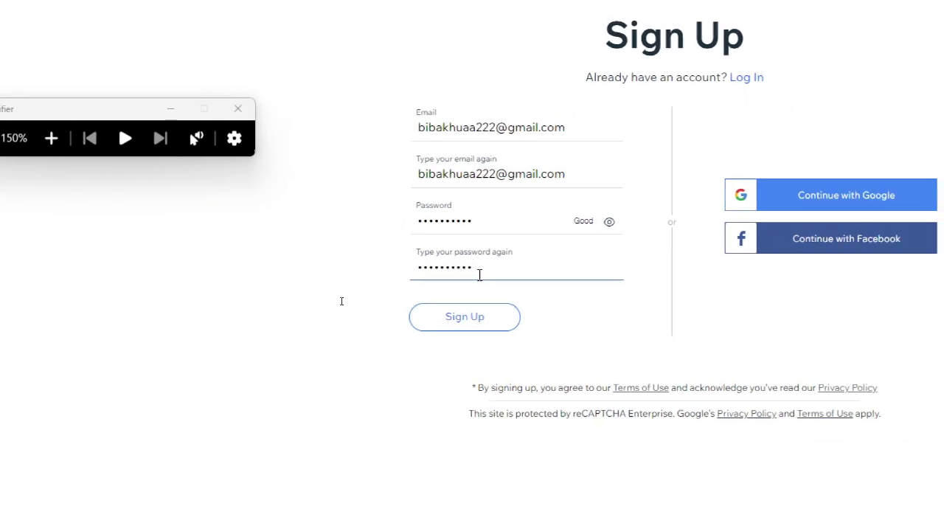
pyautogui.press('super+minus')
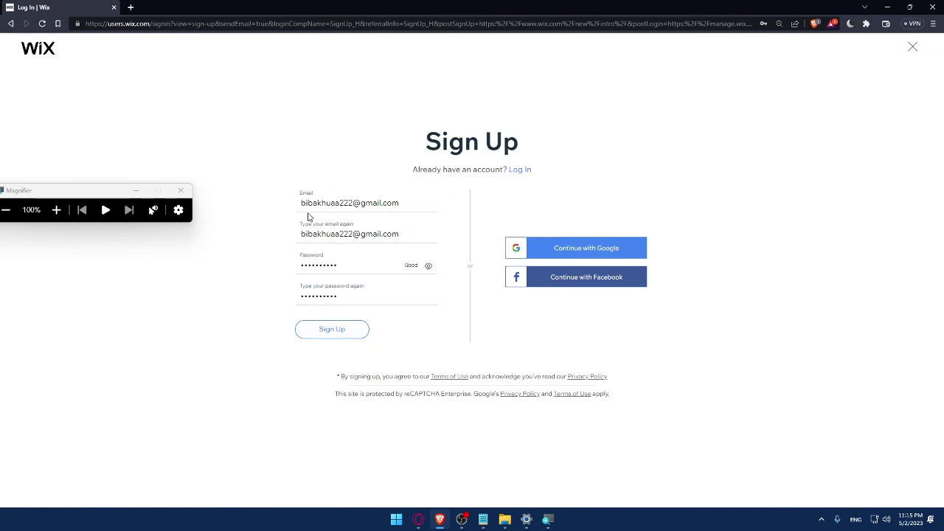
# Sign up through Continue with Google using the Google account
pyautogui.click(587, 256)
pyautogui.click(390, 296)
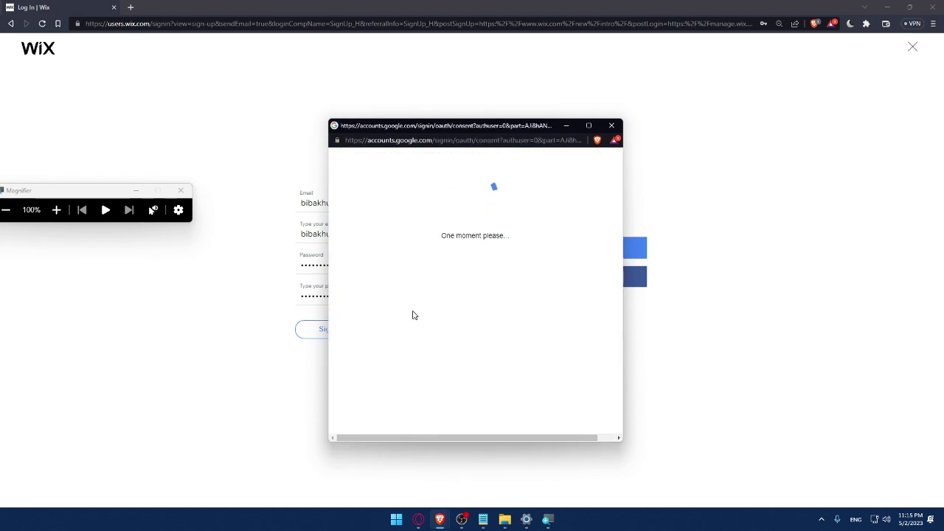
pyautogui.press('super+Escape')
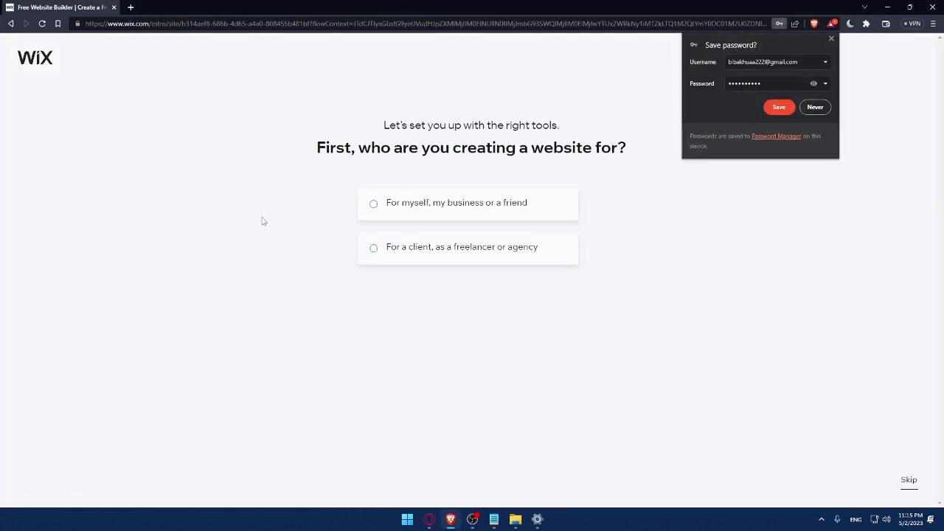
# Save the browser password, then set up an Online Store for your business named MrOmix
pyautogui.click(779, 107)
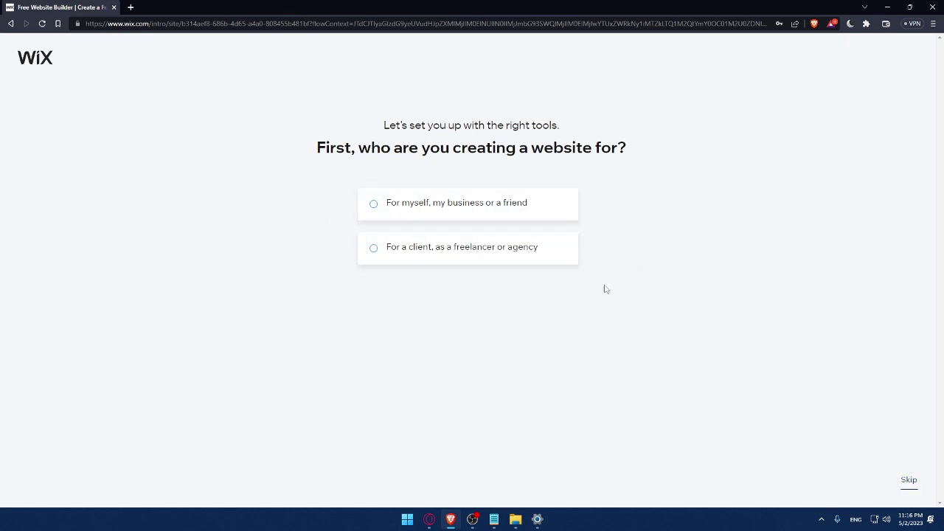
pyautogui.click(396, 217)
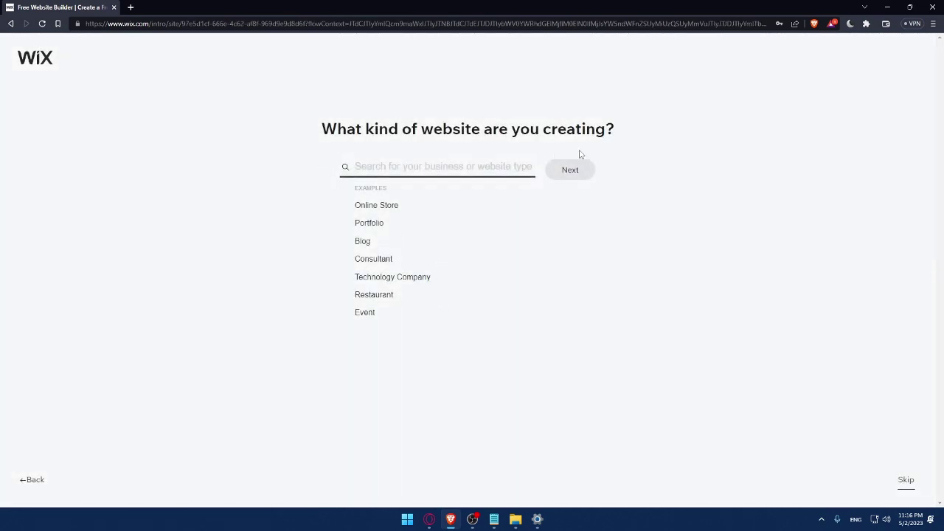
pyautogui.click(358, 206)
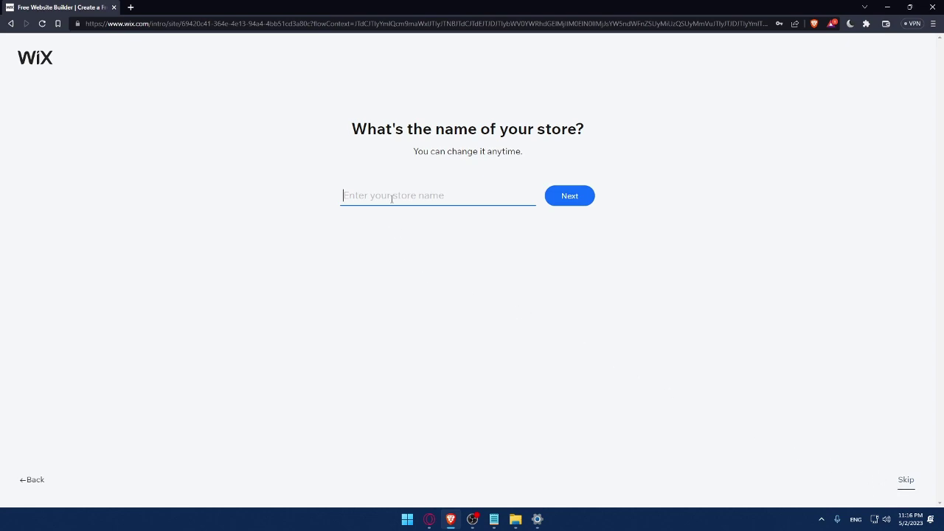
pyautogui.write('Mromix')
pyautogui.click(580, 203)
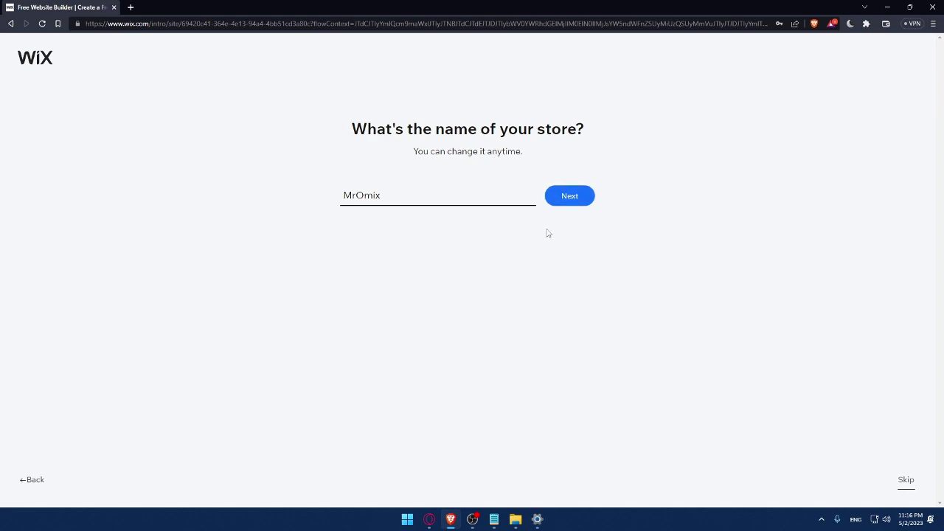
pyautogui.click(567, 204)
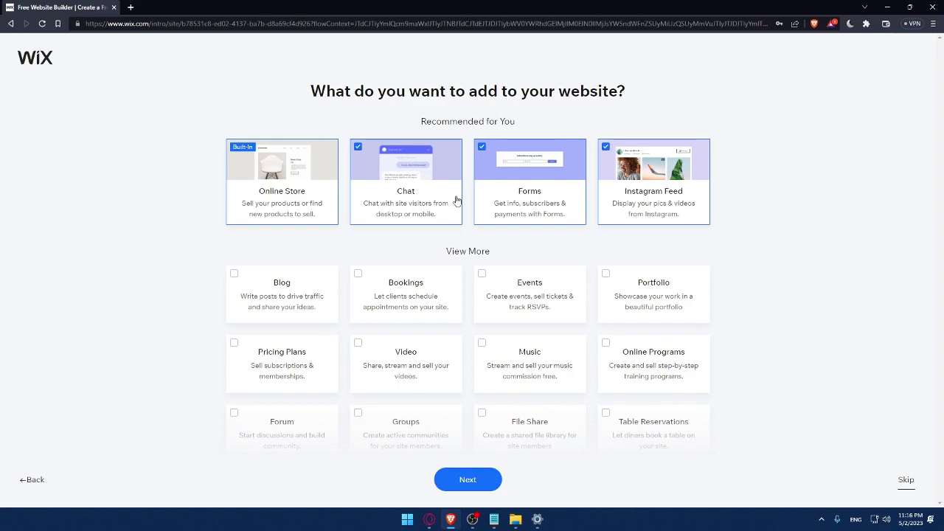
# Add Blog, Music and Video to the site features and continue
pyautogui.click(231, 283)
pyautogui.scroll(-1, 517, 383)
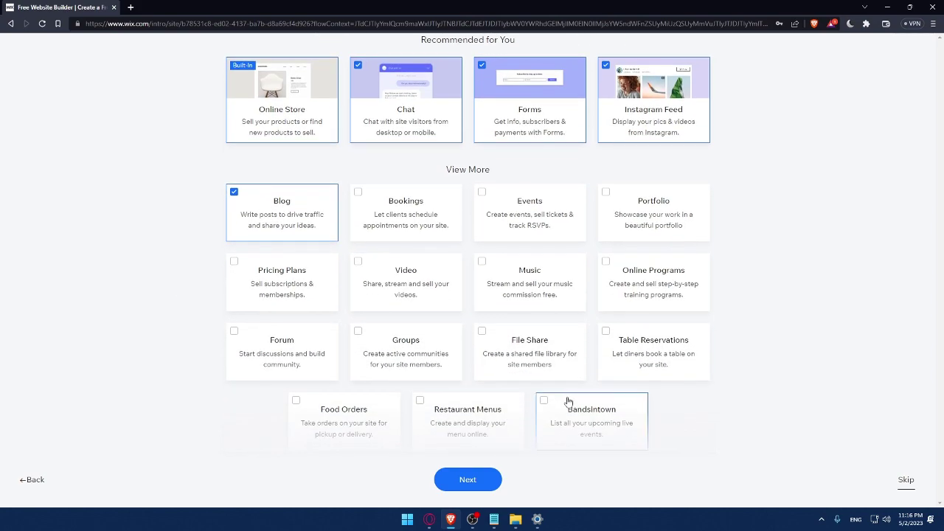
pyautogui.click(496, 275)
pyautogui.click(363, 270)
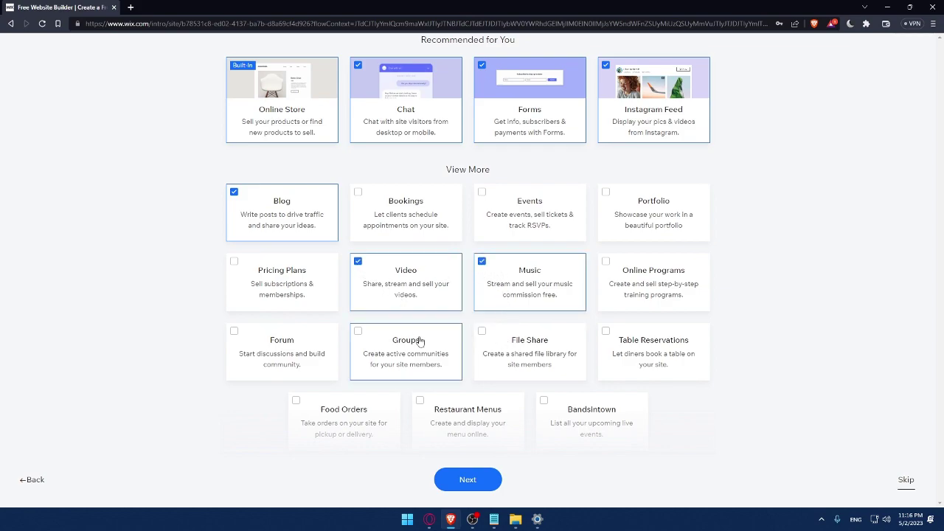
pyautogui.click(462, 483)
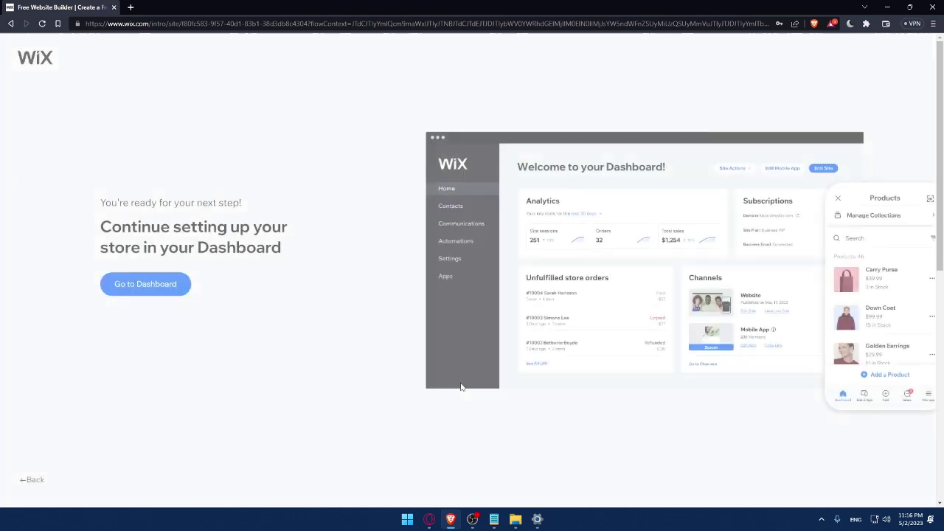
# Open the store Dashboard and dismiss the 50% OFF sale promotion
pyautogui.click(162, 290)
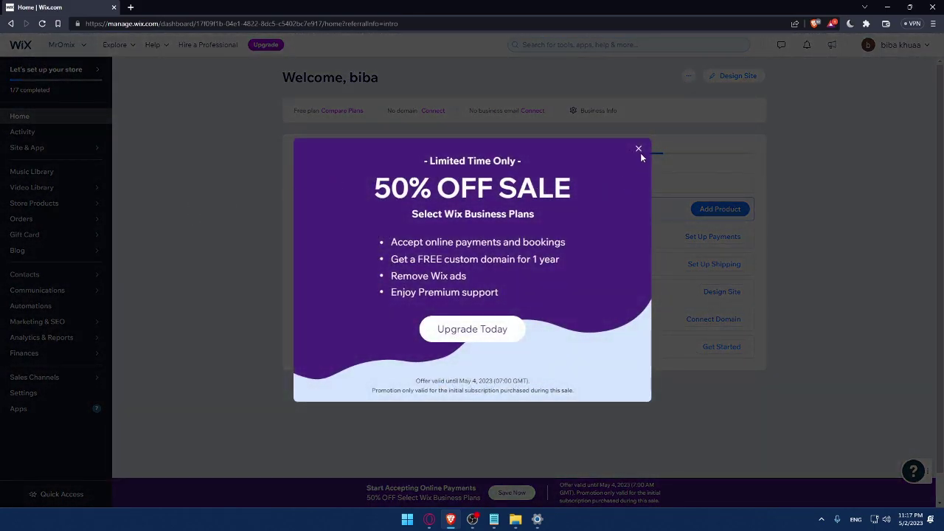
pyautogui.click(639, 149)
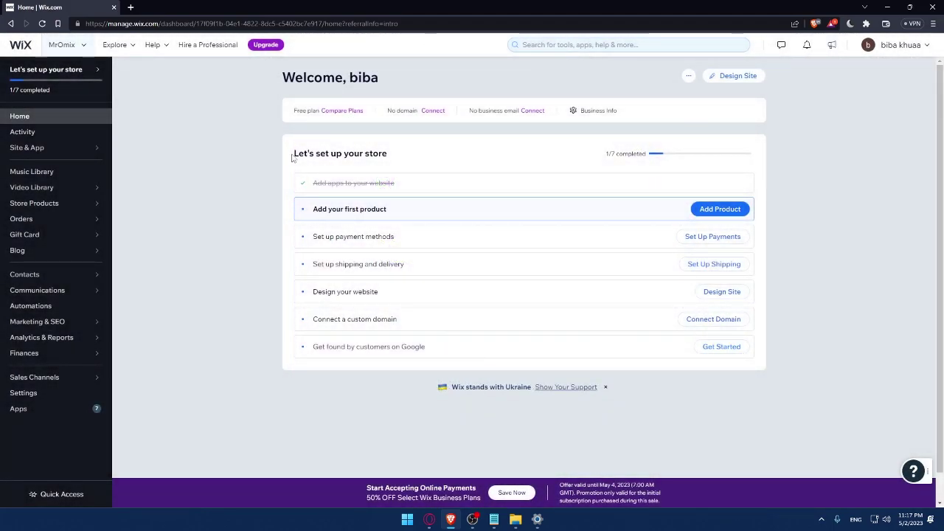
pyautogui.moveTo(288, 158); pyautogui.dragTo(390, 153)
pyautogui.click(435, 155)
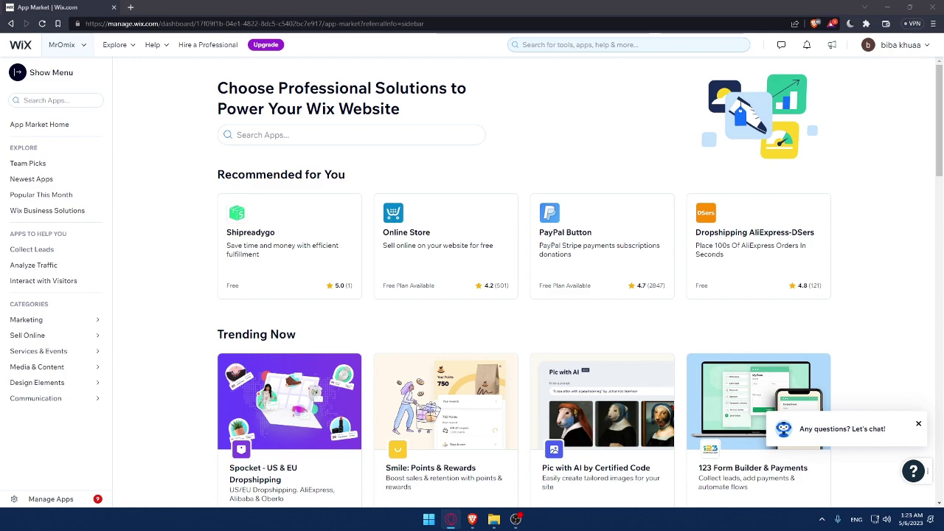
# Search the App Market for 'visitor anal', open Visitor Analytics, and close the chat popup
pyautogui.click(270, 136)
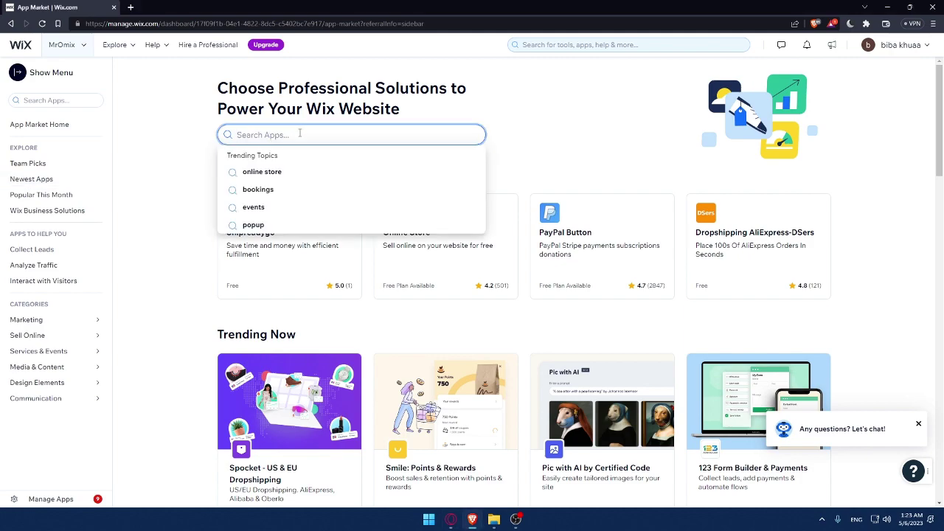
pyautogui.write('visito')
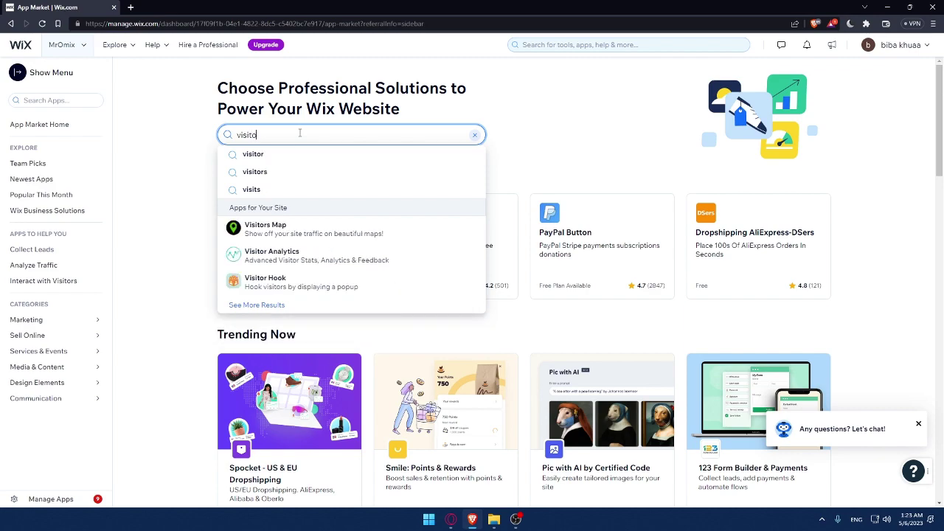
pyautogui.write('r anal')
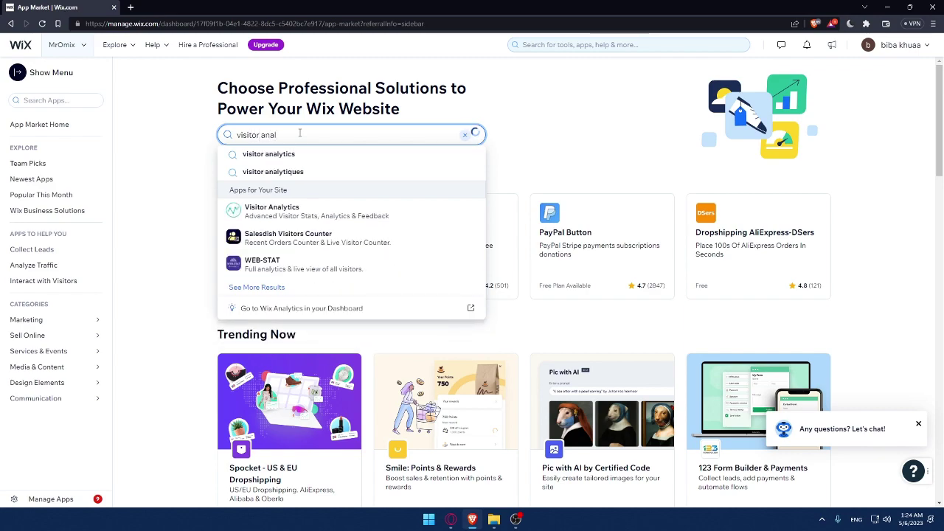
pyautogui.click(259, 209)
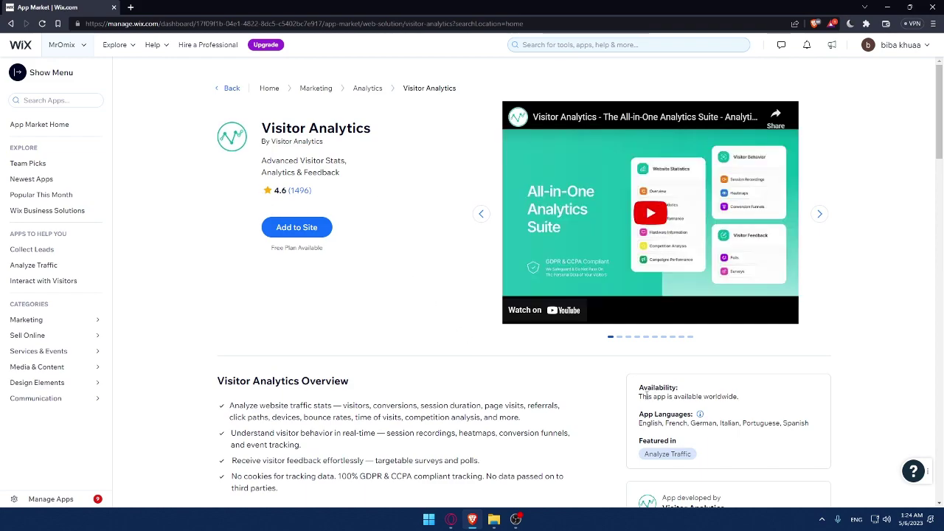
pyautogui.moveTo(638, 396); pyautogui.dragTo(746, 398)
pyautogui.click(749, 400)
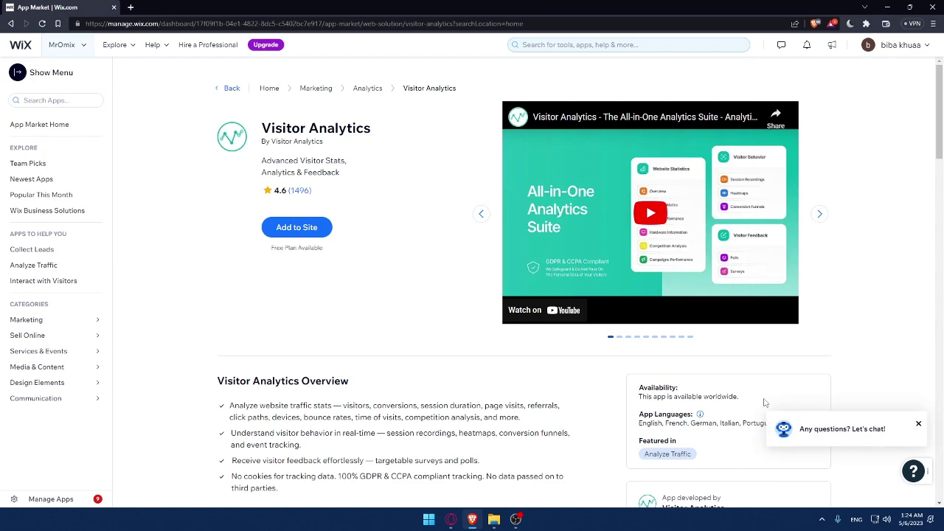
pyautogui.click(918, 424)
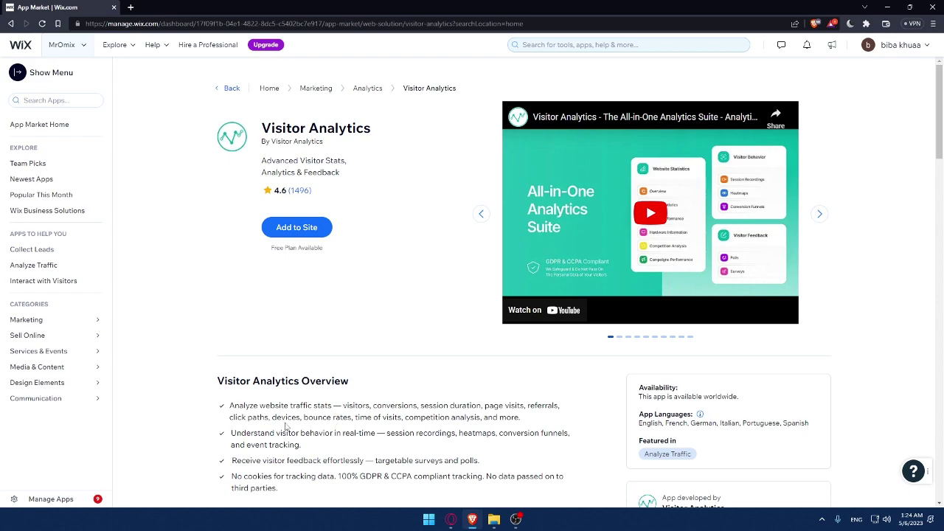
# Expand the full Visitor Analytics description with Read More
pyautogui.scroll(-2, 286, 427)
pyautogui.moveTo(224, 247); pyautogui.dragTo(279, 325)
pyautogui.click(297, 293)
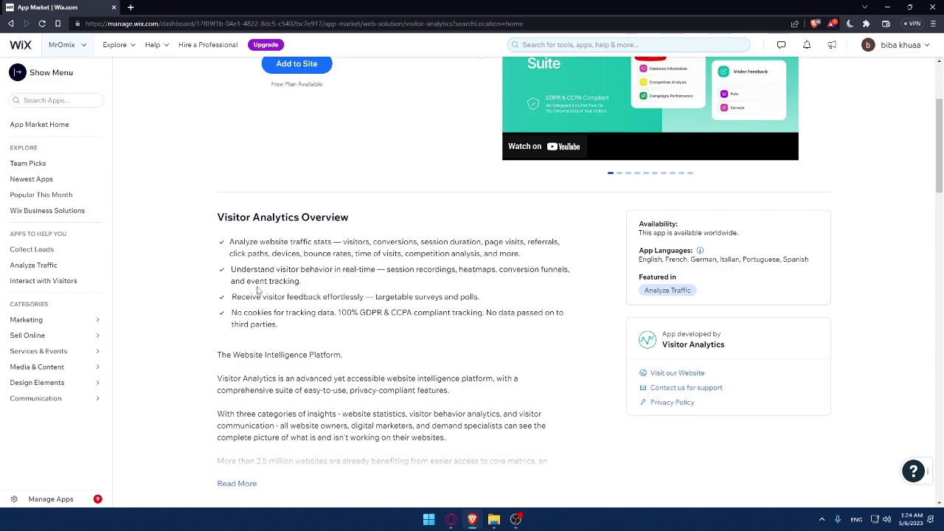
pyautogui.scroll(-1, 258, 292)
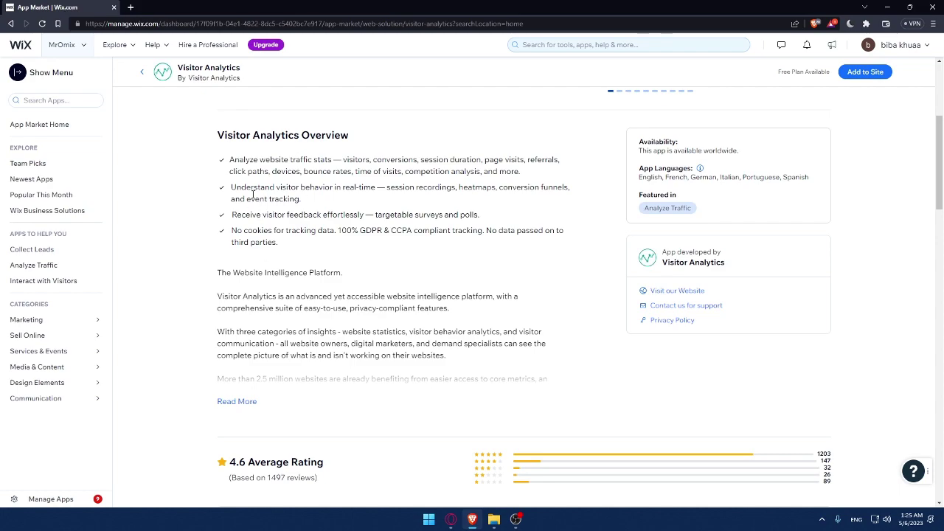
pyautogui.click(236, 401)
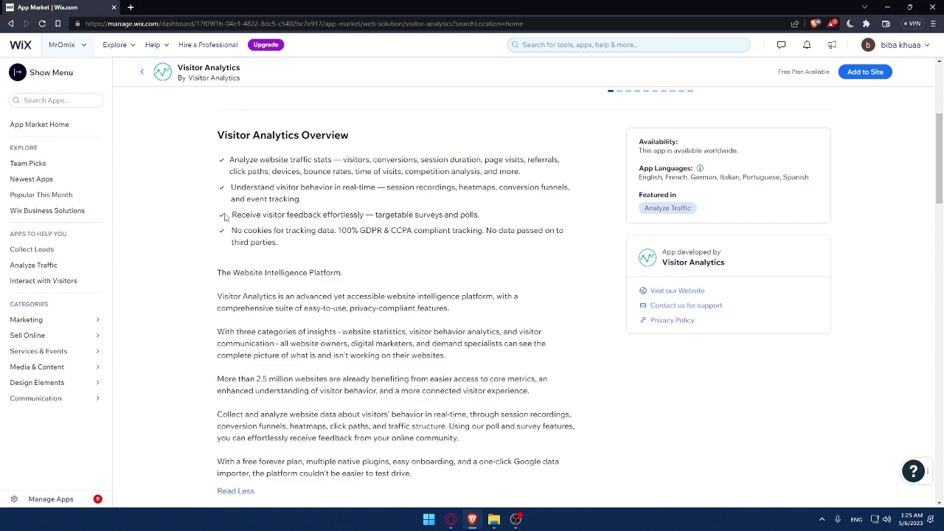
# Bring the ratings section with the 4.6 average rating into view
pyautogui.moveTo(214, 158); pyautogui.dragTo(392, 349)
pyautogui.scroll(-2, 384, 428)
pyautogui.click(433, 331)
pyautogui.scroll(-2, 433, 331)
pyautogui.scroll(-2, 382, 329)
pyautogui.scroll(1, 345, 306)
pyautogui.scroll(2, 344, 306)
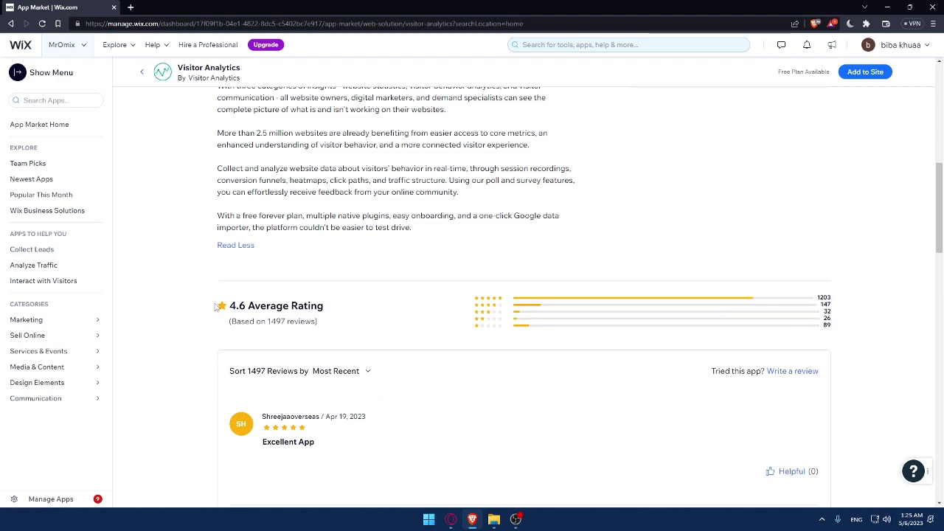
pyautogui.moveTo(229, 306); pyautogui.dragTo(247, 305)
pyautogui.click(408, 315)
# Add Visitor Analytics to the site and accept its permission request
pyautogui.scroll(10, 276, 321)
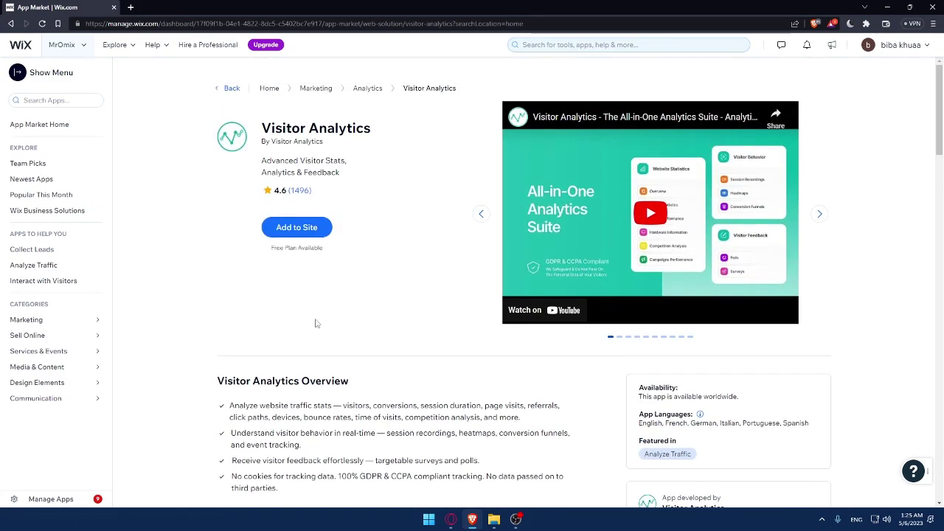
pyautogui.click(282, 229)
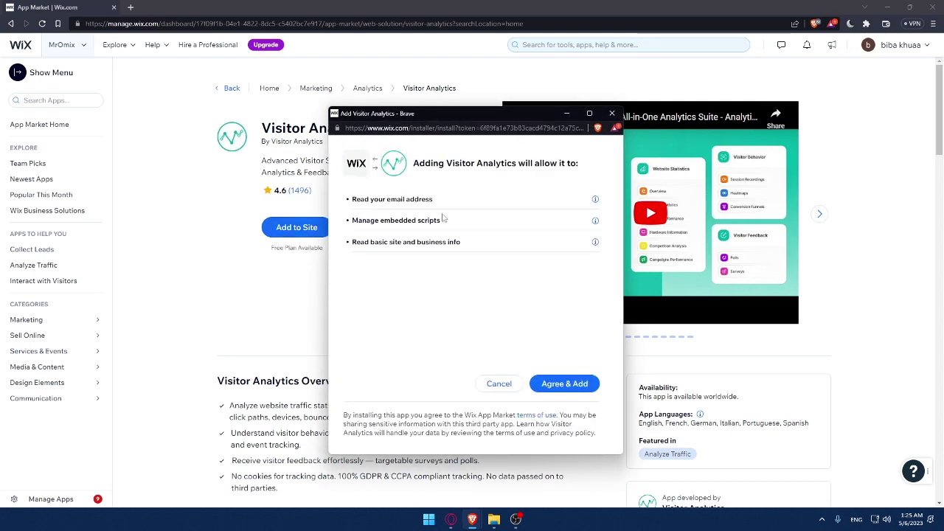
pyautogui.click(566, 385)
pyautogui.click(574, 391)
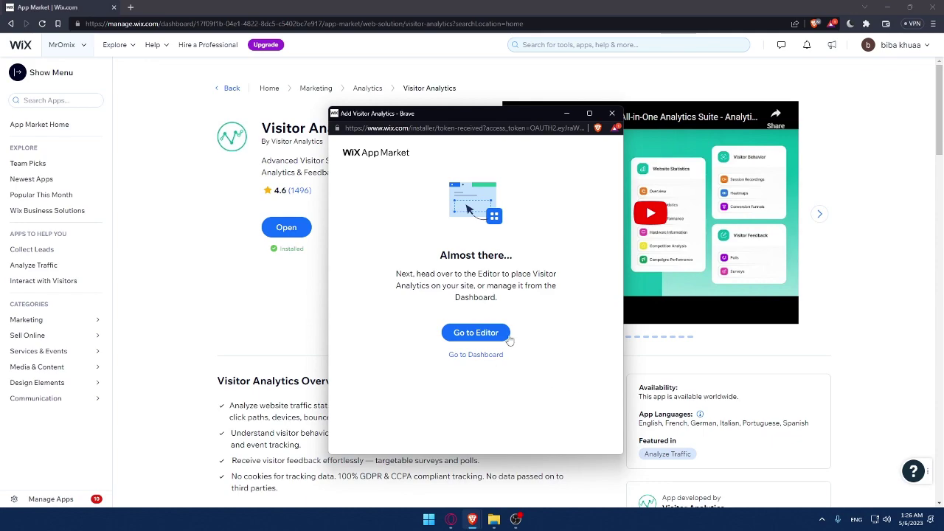
# Continue from the 'Almost there' window to the Visitor Analytics page in the dashboard
pyautogui.click(473, 335)
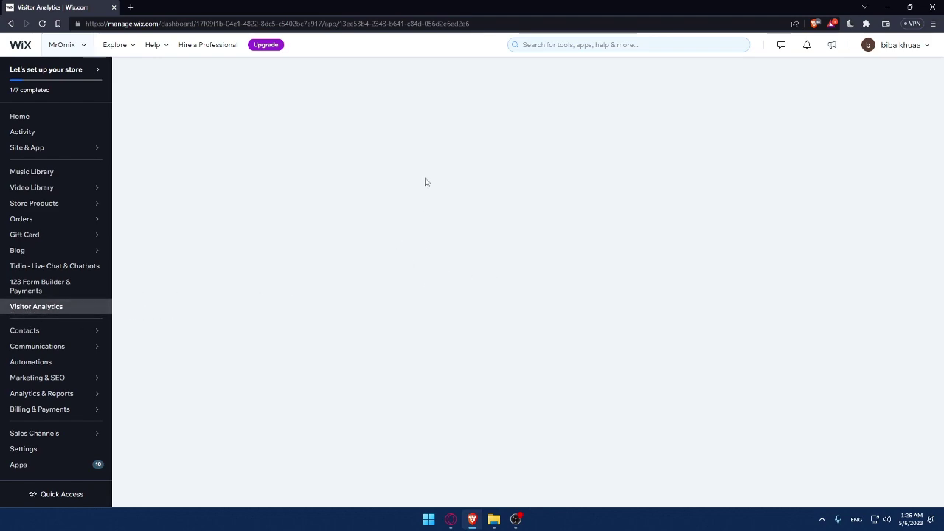
# Return to the dashboard Home page showing the 'Let's set up your store' checklist at 1/7
pyautogui.click(40, 115)
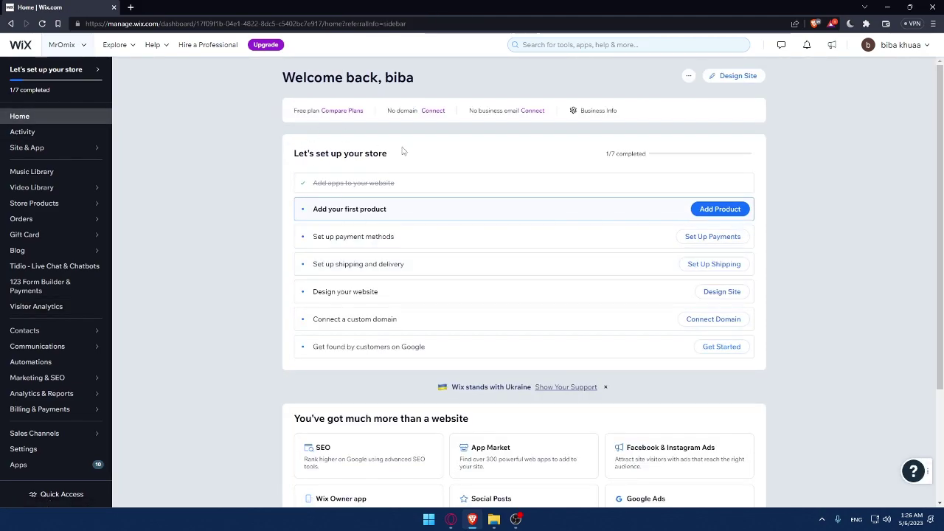
pyautogui.scroll(-1, 506, 271)
pyautogui.scroll(1, 506, 271)
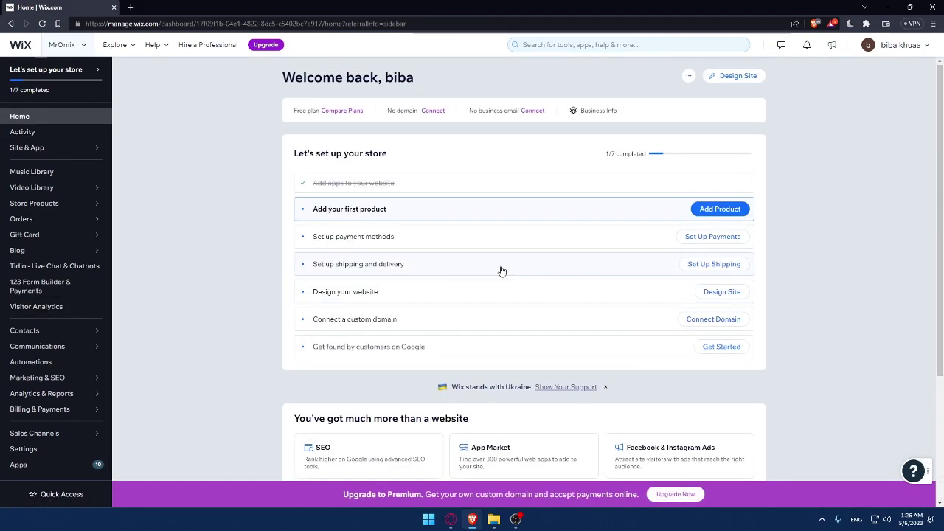